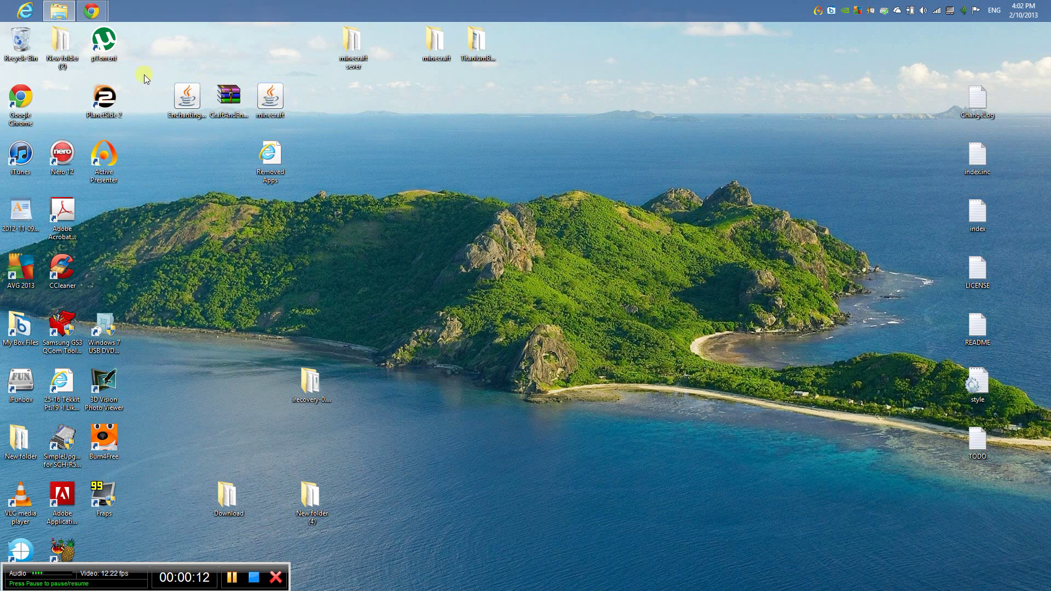
# Step: Select the minecraft sever folder on the desktop
pyautogui.click(356, 56)
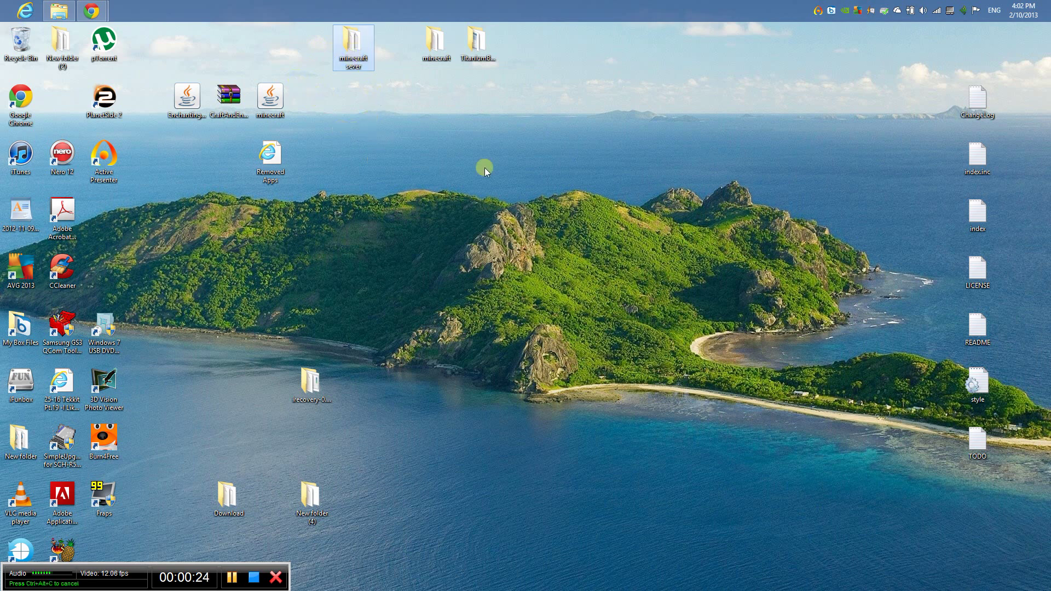
pyautogui.rightClick(493, 153)
pyautogui.click(307, 251)
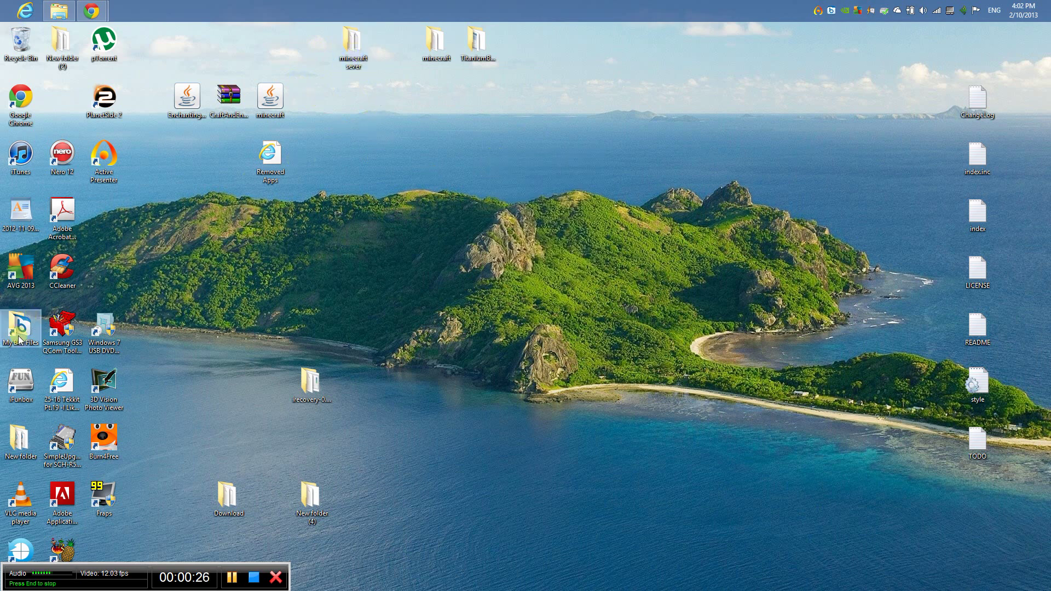
pyautogui.click(355, 60)
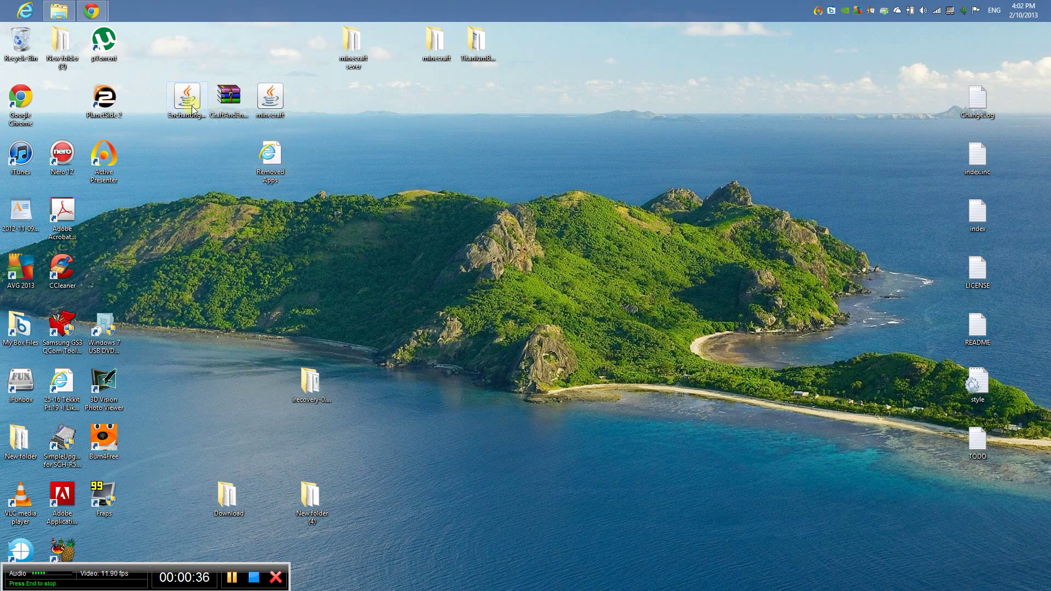
# Step: Bring the Link Shell Extension page to the front in Chrome and skim through it
pyautogui.moveTo(92, 11)
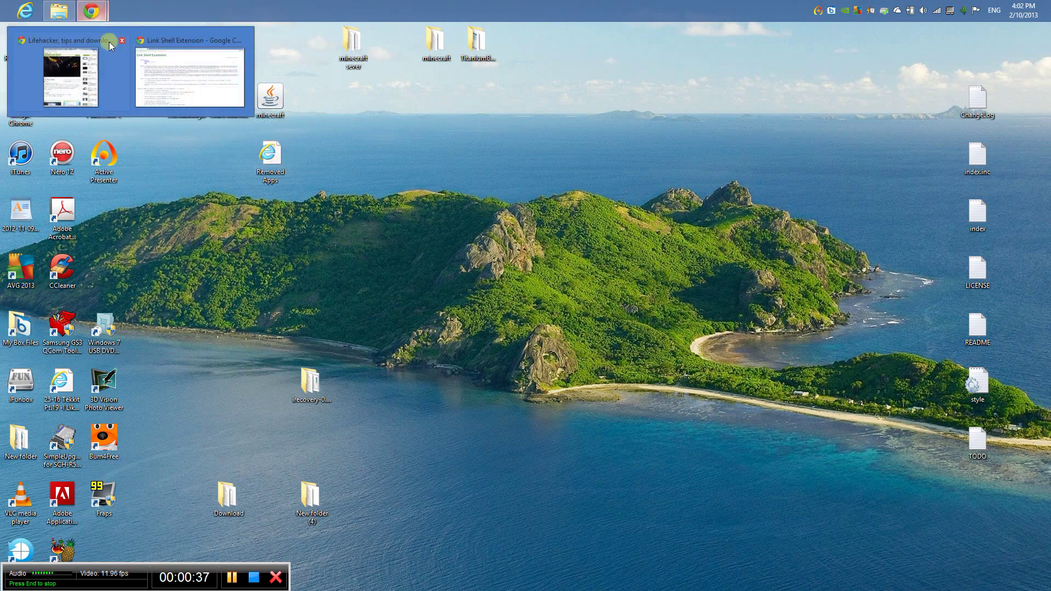
pyautogui.click(184, 89)
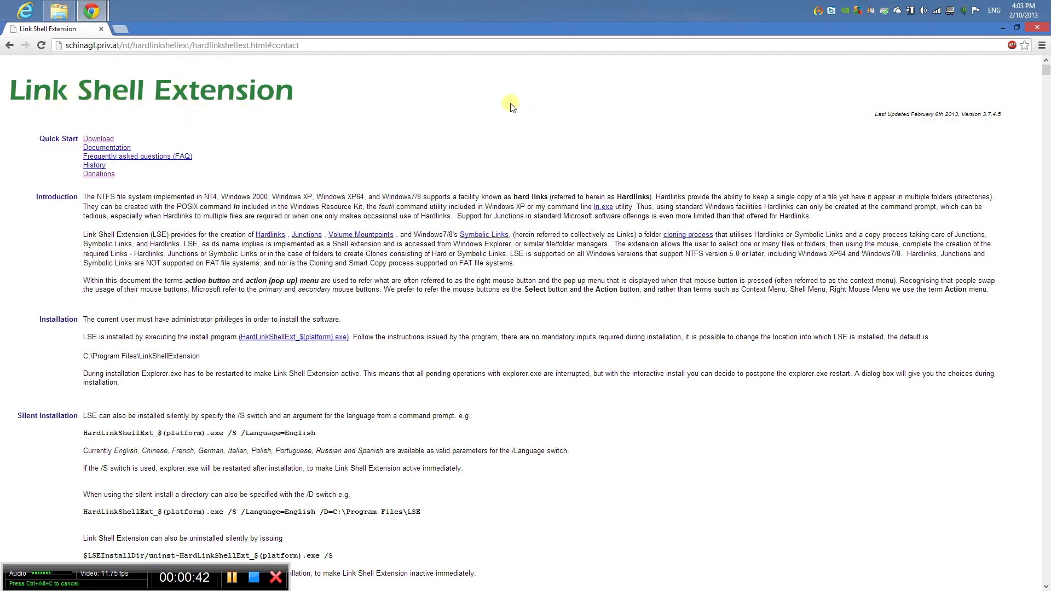
pyautogui.scroll(-3, 507, 104)
pyautogui.scroll(5, 503, 107)
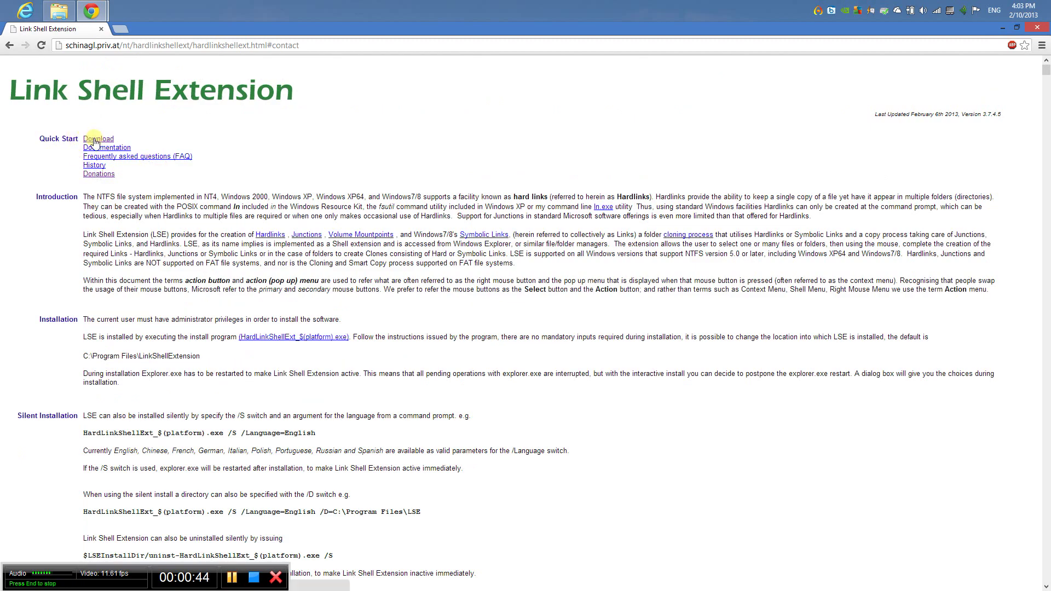
pyautogui.scroll(-4, 109, 144)
pyautogui.scroll(-15, 112, 145)
pyautogui.scroll(-4, 111, 160)
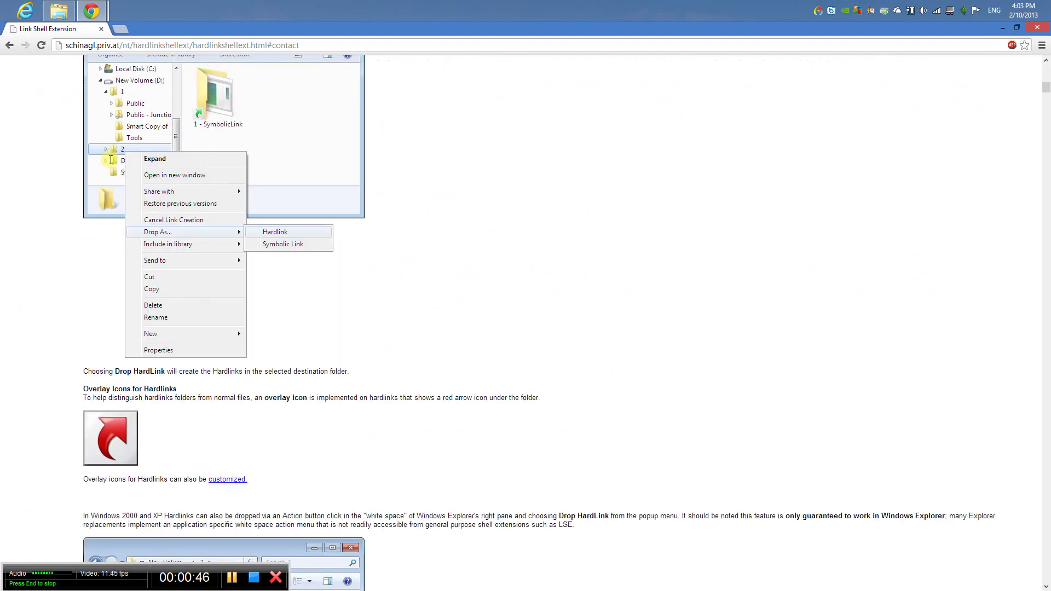
pyautogui.scroll(-7, 197, 282)
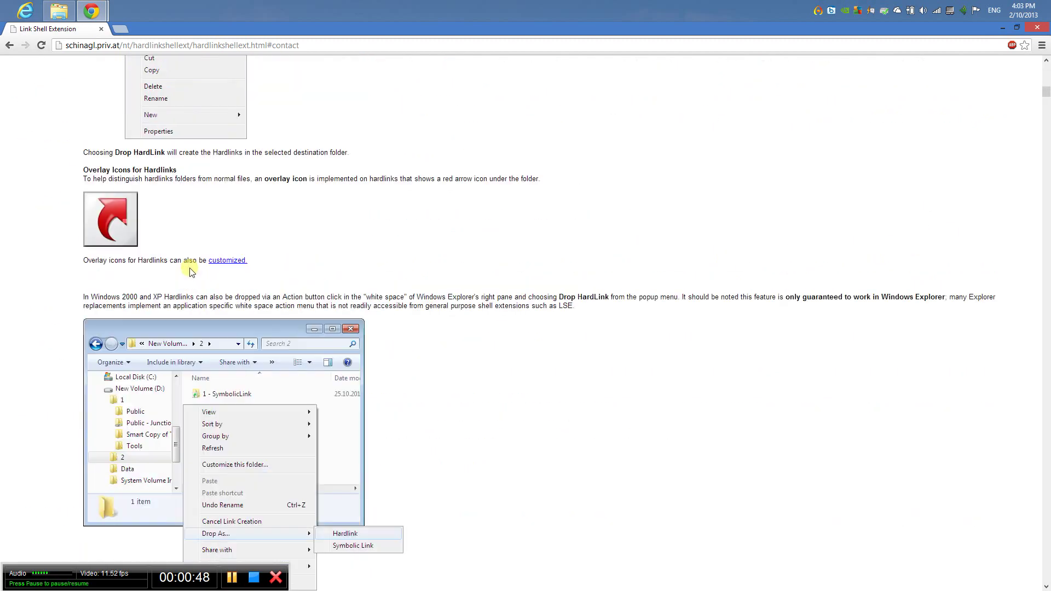
pyautogui.scroll(5, 189, 268)
pyautogui.scroll(20, 164, 237)
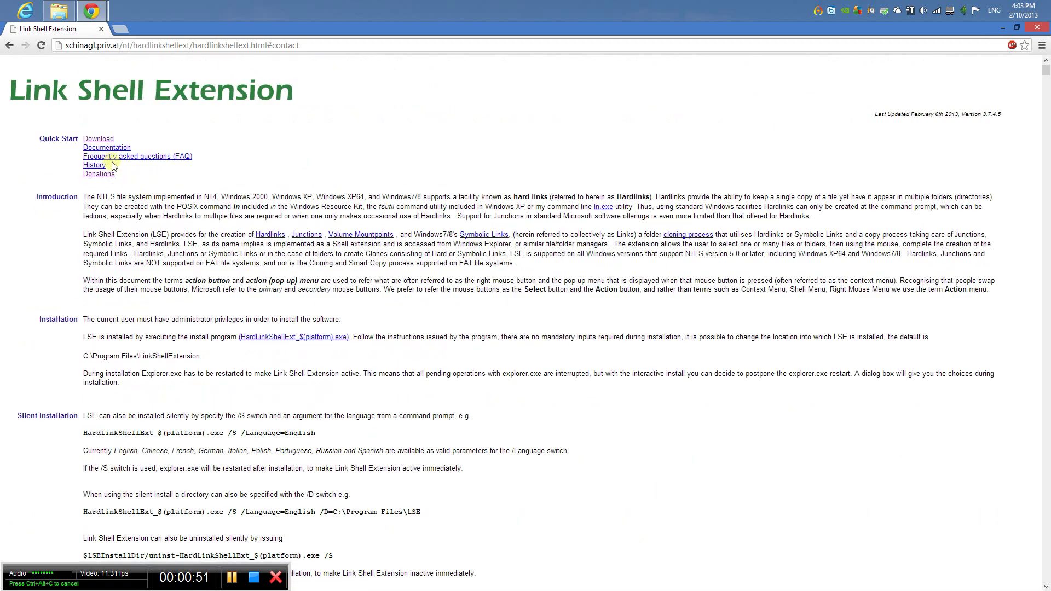
# Step: Jump to the Download section listing vcredist and Link Shell Extension installers per Windows version
pyautogui.click(93, 141)
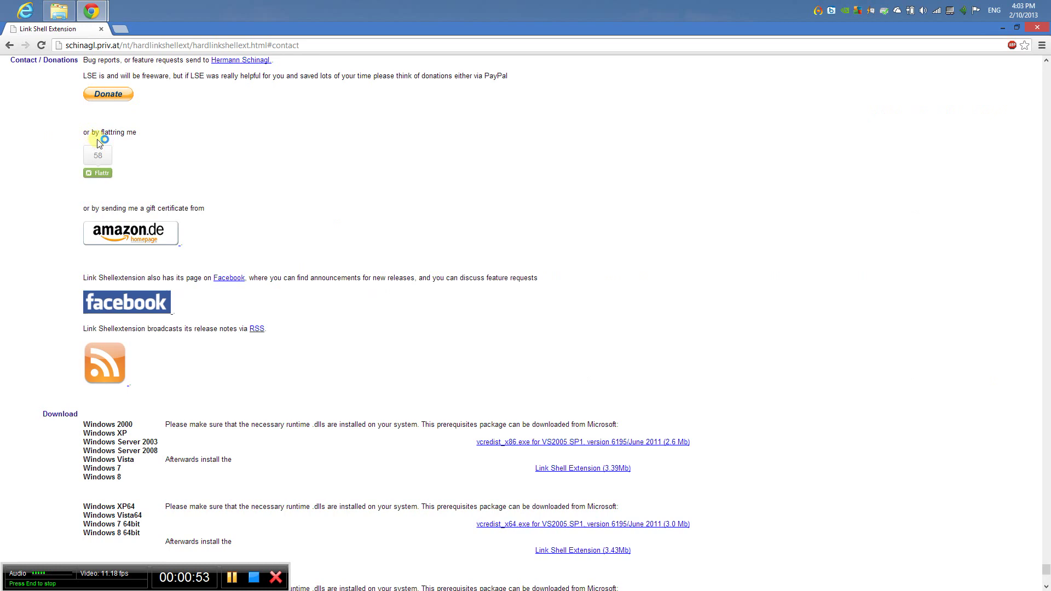
pyautogui.scroll(-2, 219, 240)
pyautogui.scroll(-2, 219, 240)
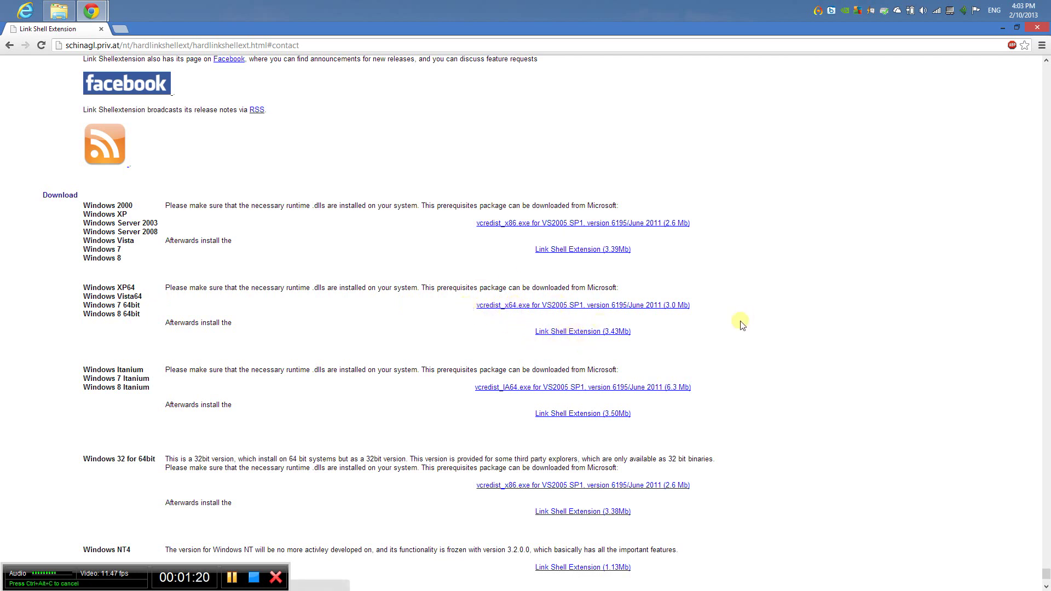
# Step: Minimize Chrome and open the Downloads folder from File Explorer's recent locations
pyautogui.click(1005, 30)
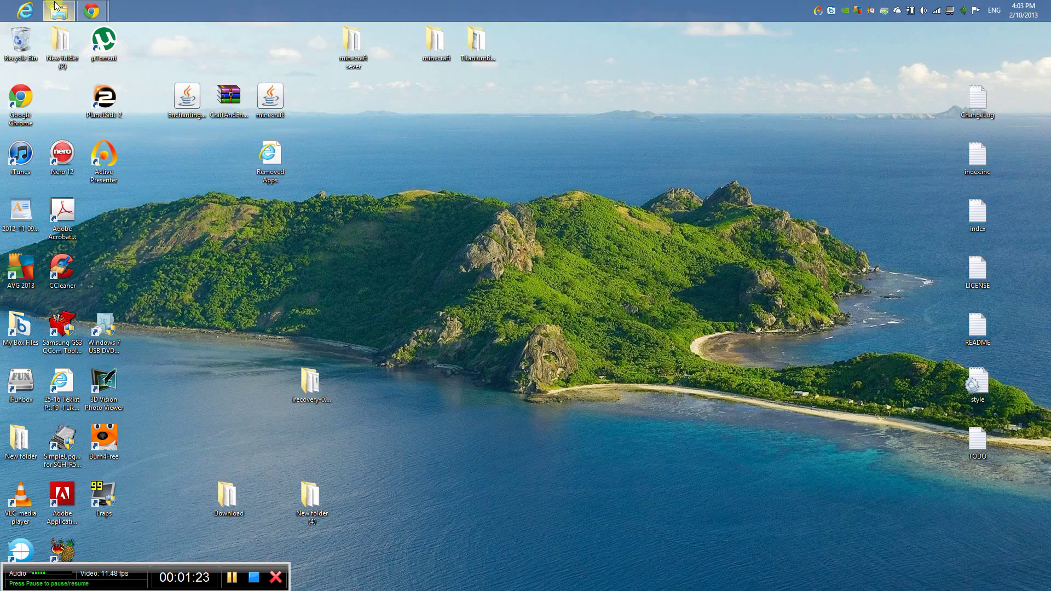
pyautogui.rightClick(59, 11)
pyautogui.click(33, 57)
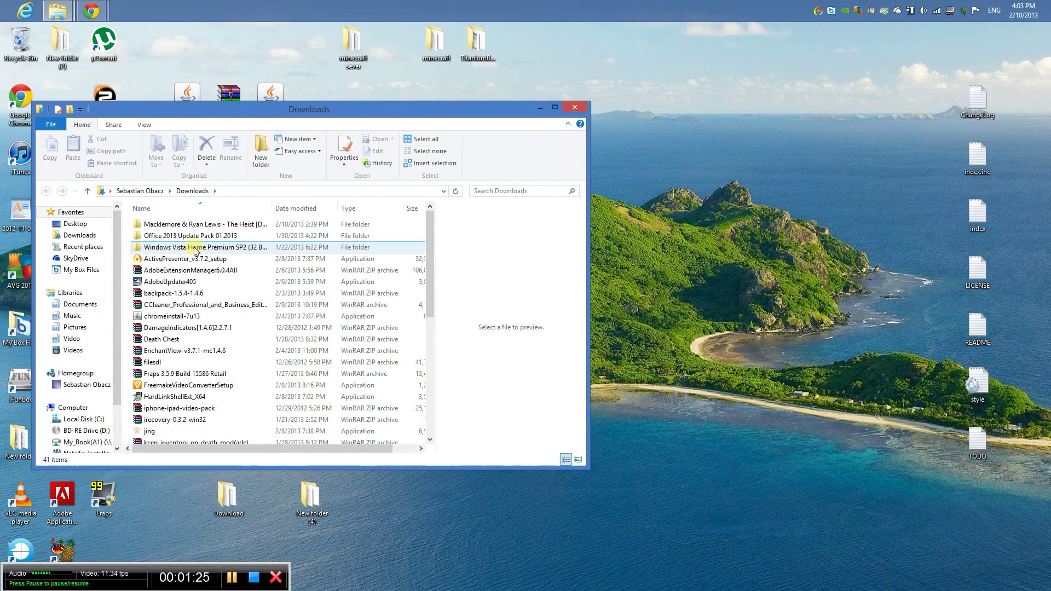
pyautogui.scroll(-3, 181, 287)
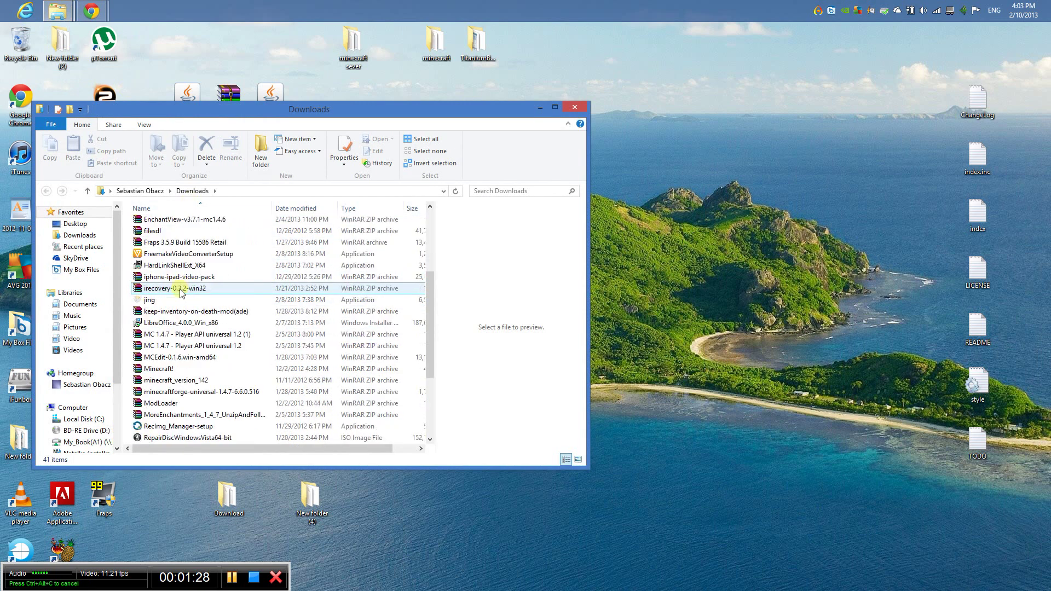
pyautogui.scroll(2, 181, 287)
pyautogui.scroll(1, 193, 298)
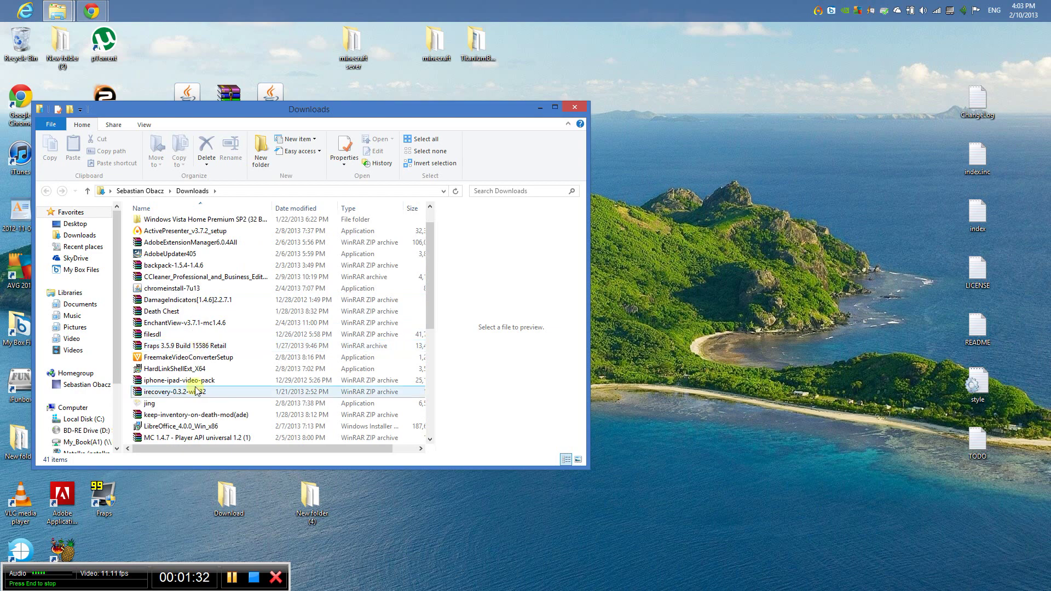
# Step: Run the HardLinkShellExt_X64 installer with English, then cancel the setup
pyautogui.click(167, 370)
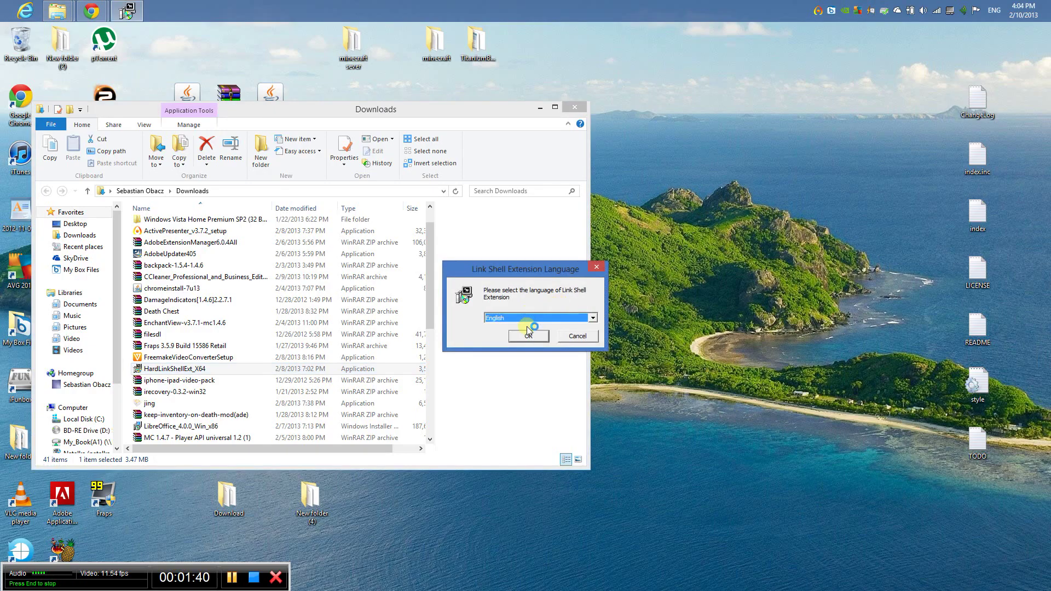
pyautogui.click(526, 336)
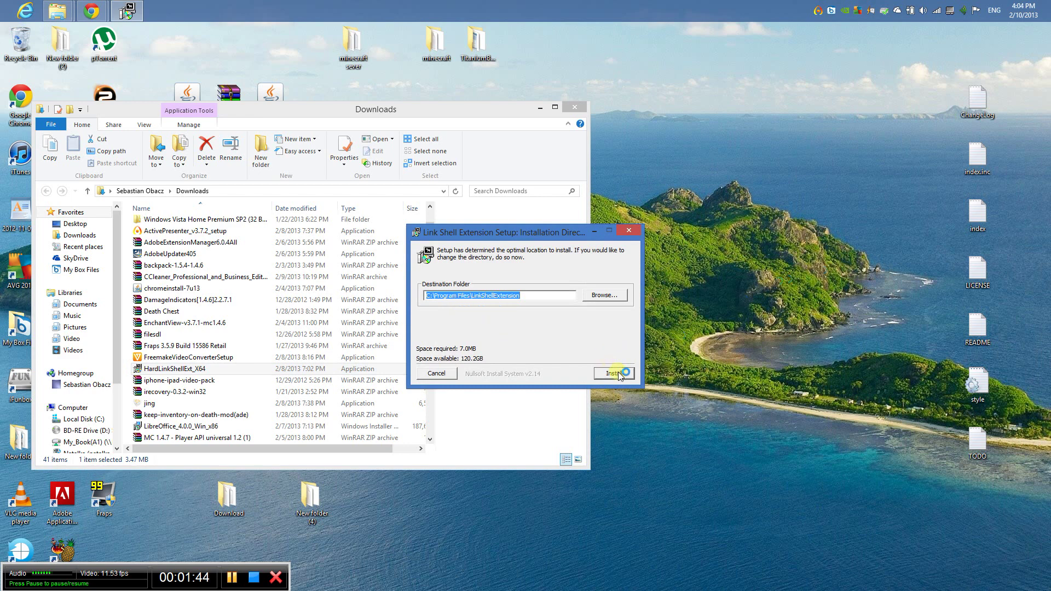
pyautogui.click(442, 372)
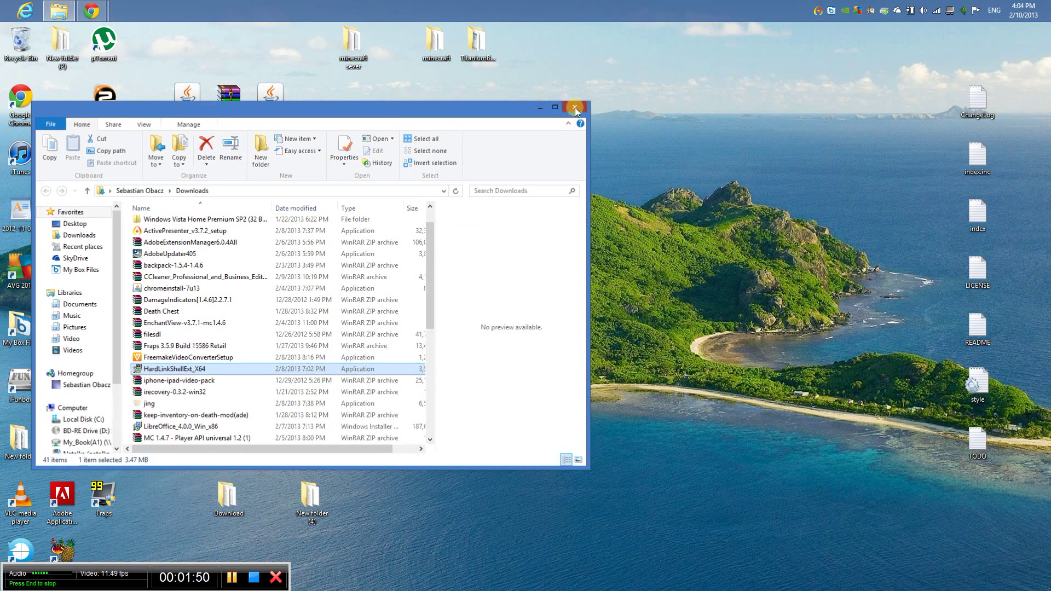
# Step: Close Downloads, open My Box Files, and delete the existing MC Server folder, stopping its sync
pyautogui.click(575, 108)
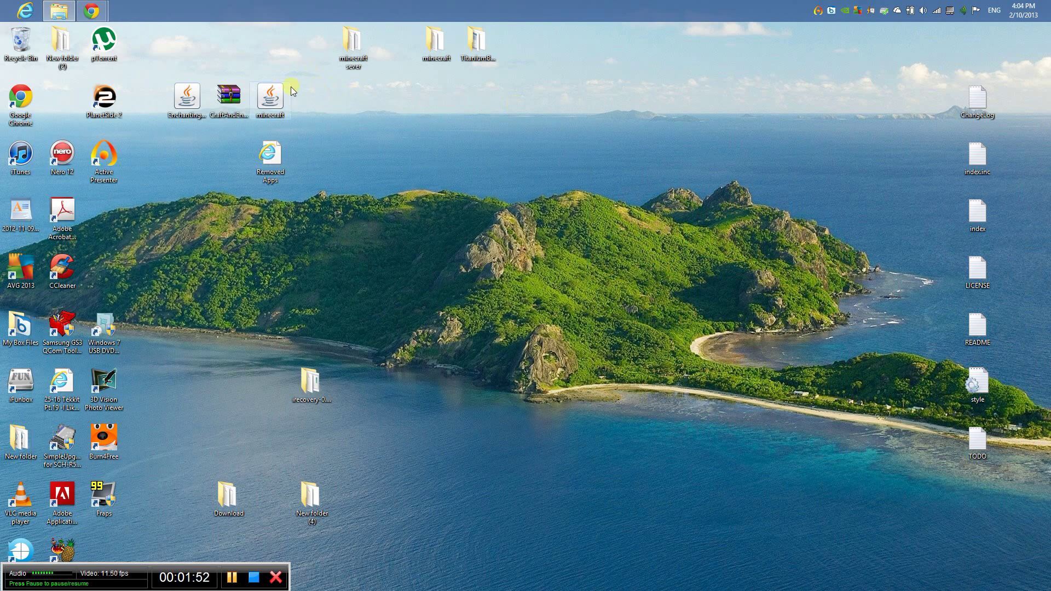
pyautogui.doubleClick(21, 325)
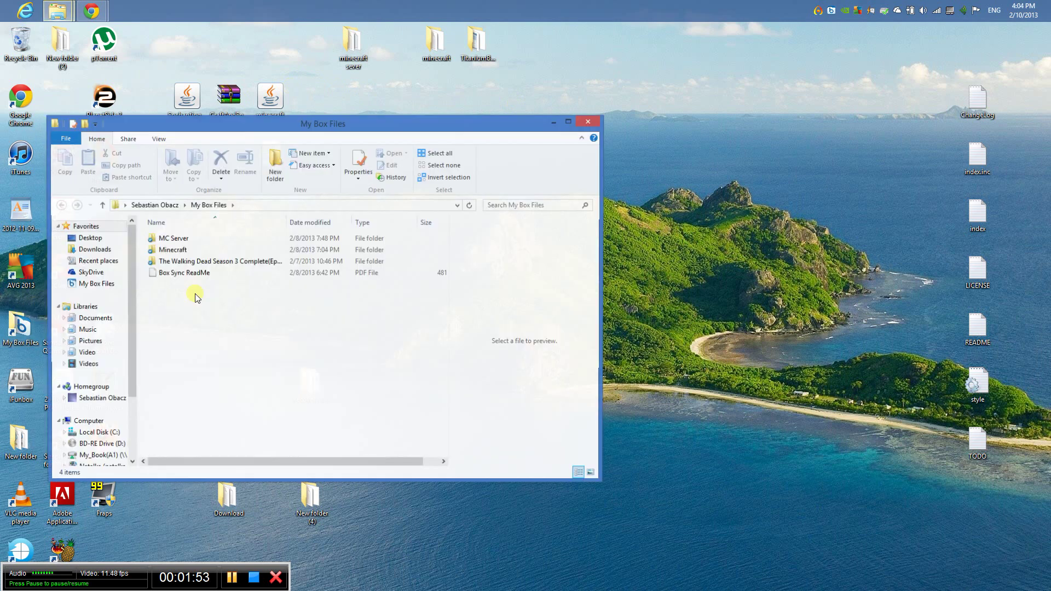
pyautogui.click(213, 245)
pyautogui.click(221, 164)
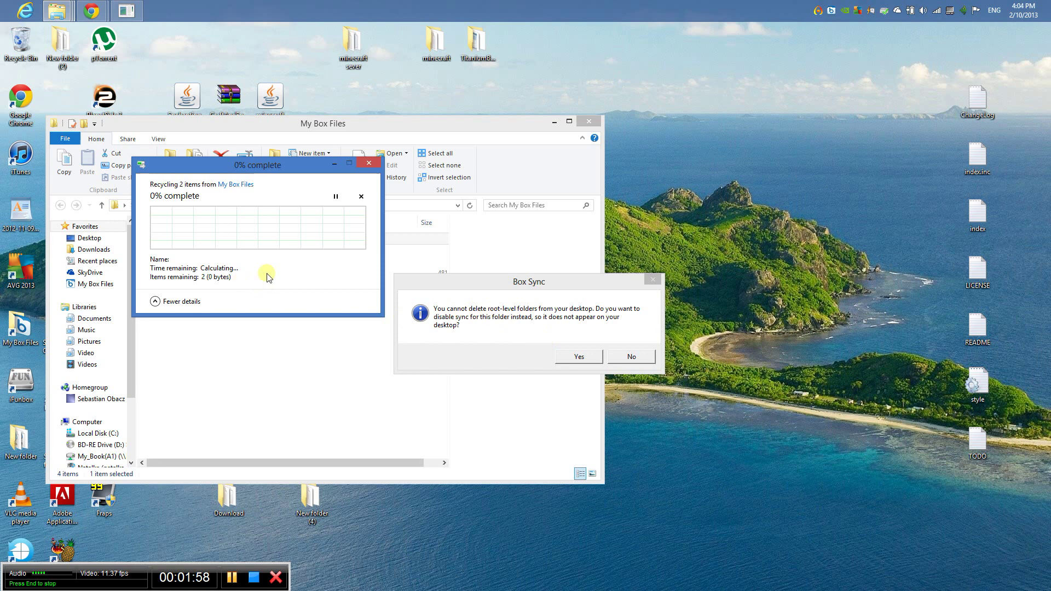
pyautogui.click(577, 357)
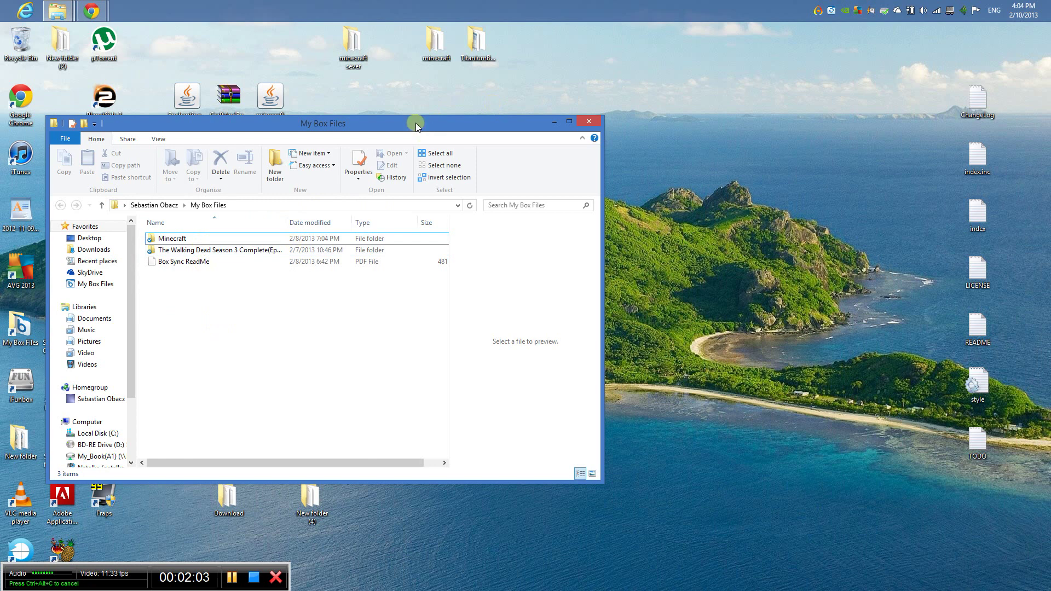
# Step: Create a new folder in My Box Files named MC Server
pyautogui.moveTo(416, 123); pyautogui.dragTo(847, 116)
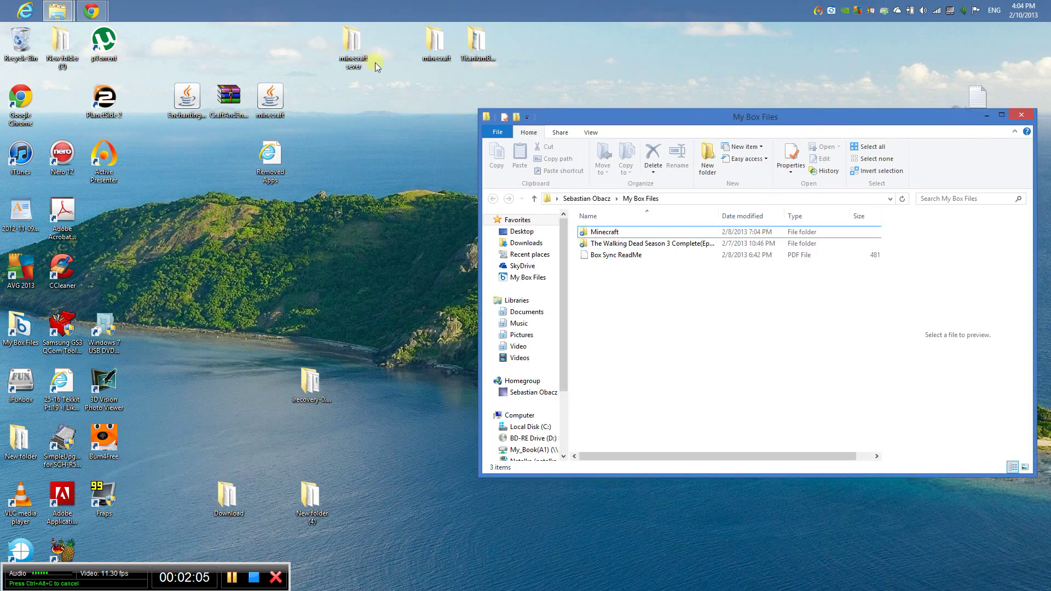
pyautogui.rightClick(616, 284)
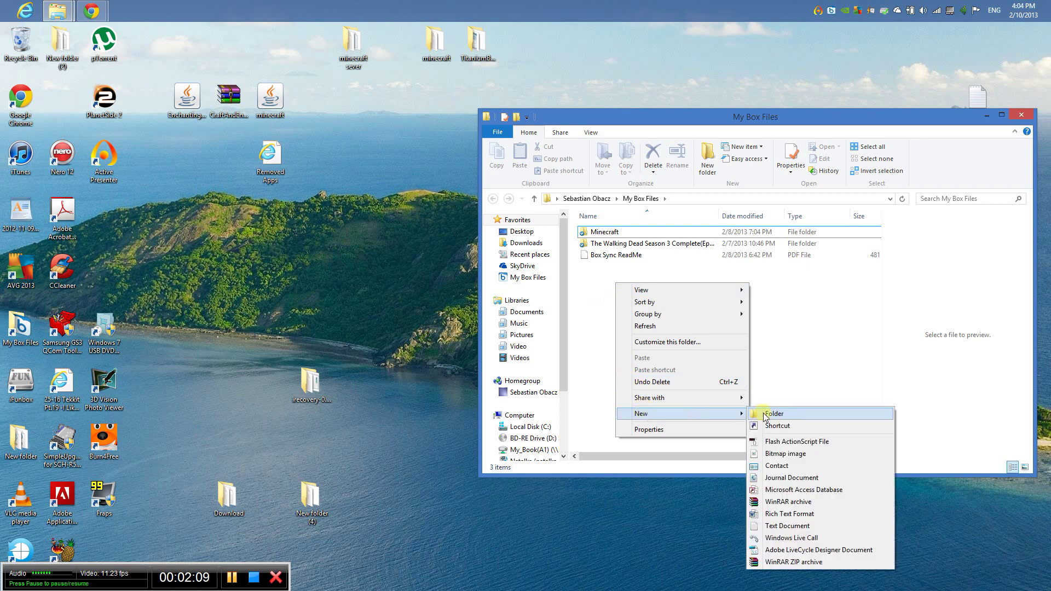
pyautogui.click(781, 409)
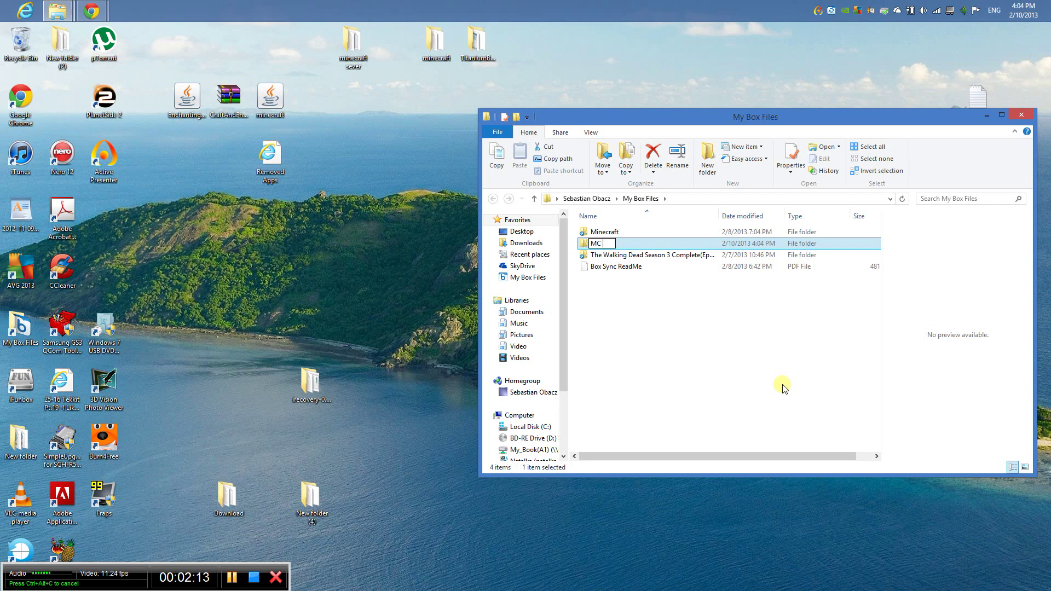
pyautogui.write('MC Severe')
pyautogui.write('ve')
pyautogui.write('r')
pyautogui.click(731, 394)
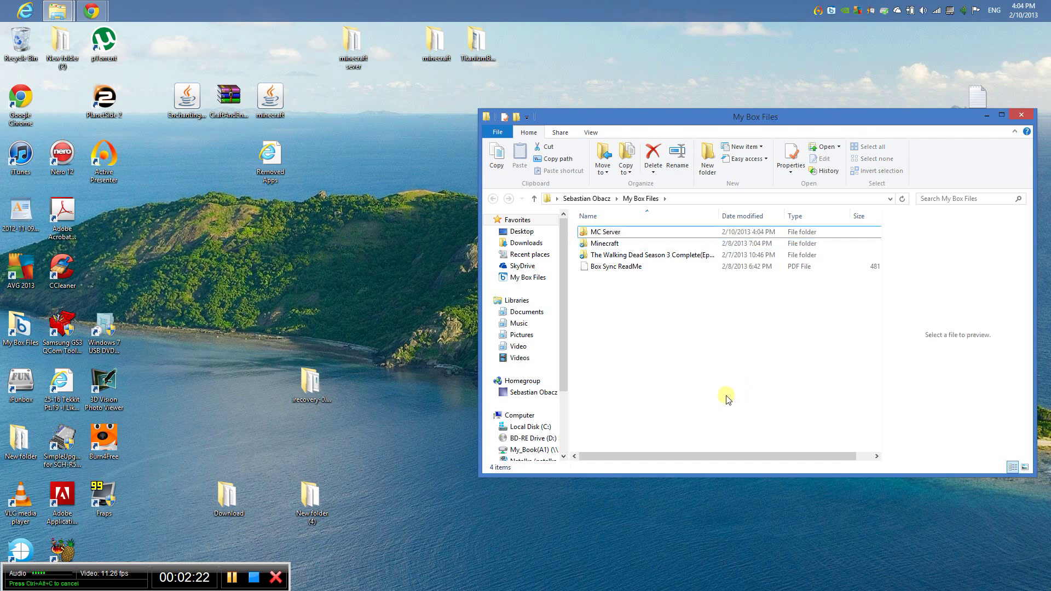
# Step: Pick the desktop minecraft sever folder as link source and drop it into MC Server as a Symbolic Link
pyautogui.click(608, 233)
pyautogui.rightClick(605, 232)
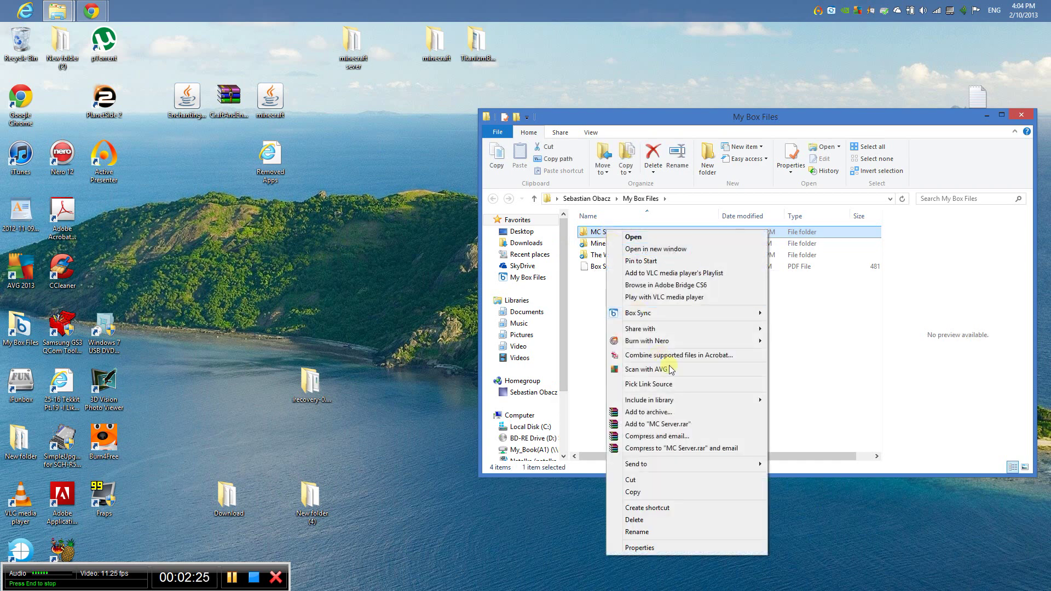
pyautogui.click(419, 140)
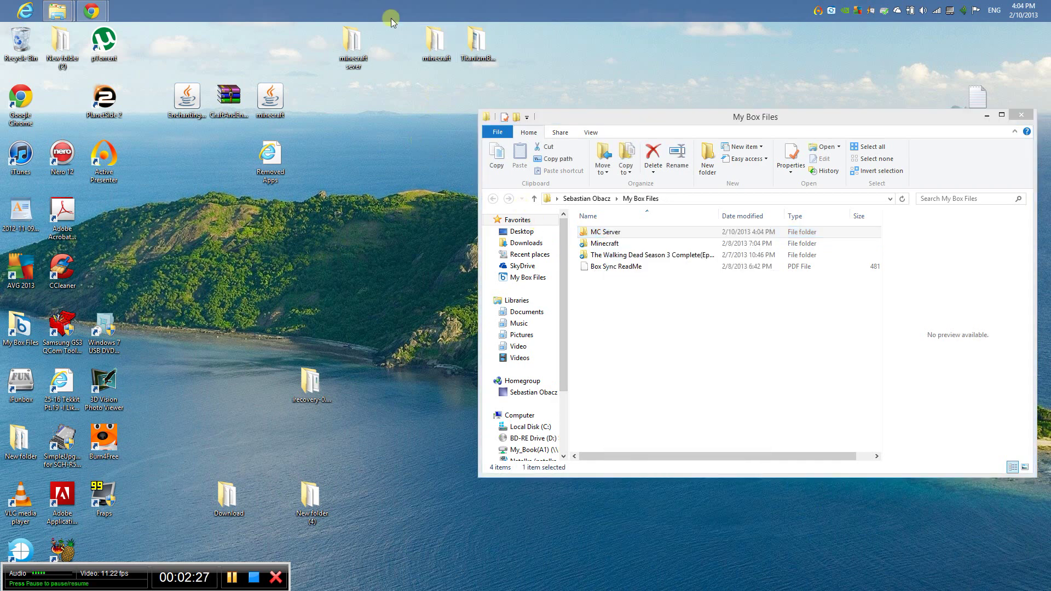
pyautogui.click(354, 54)
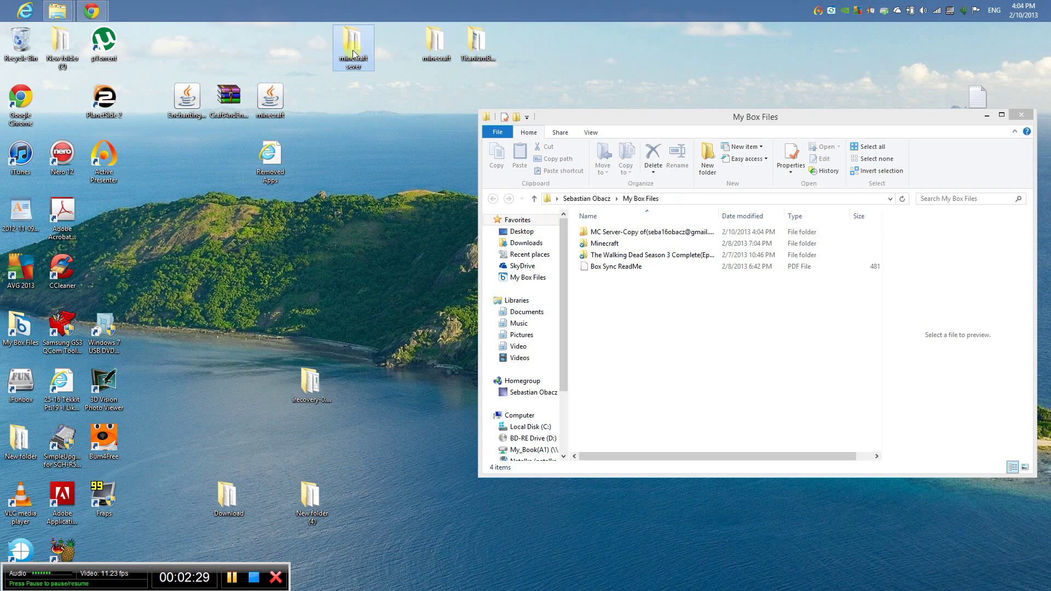
pyautogui.rightClick(352, 54)
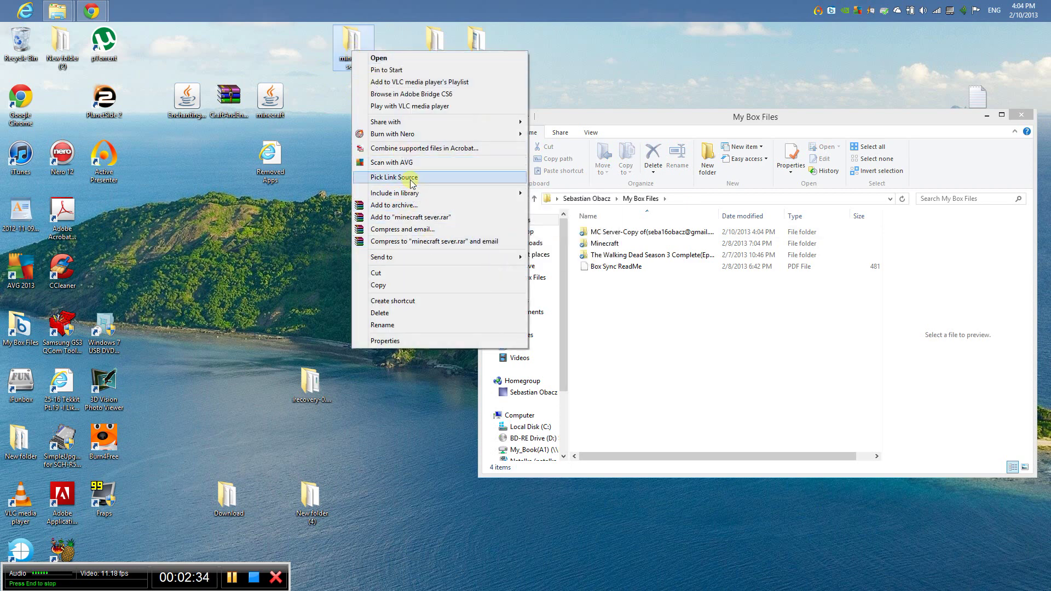
pyautogui.click(534, 196)
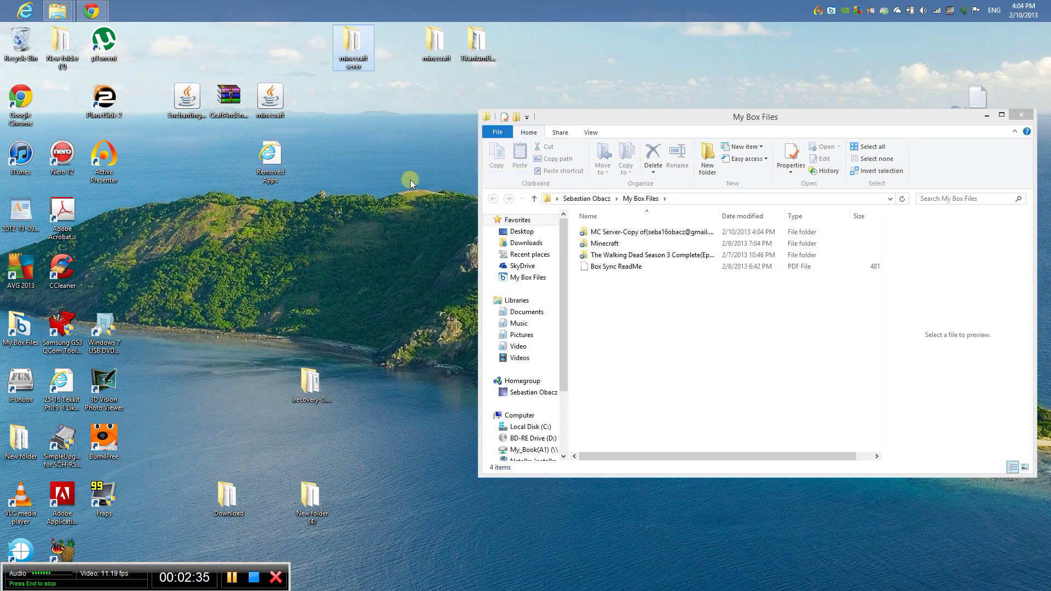
pyautogui.rightClick(619, 236)
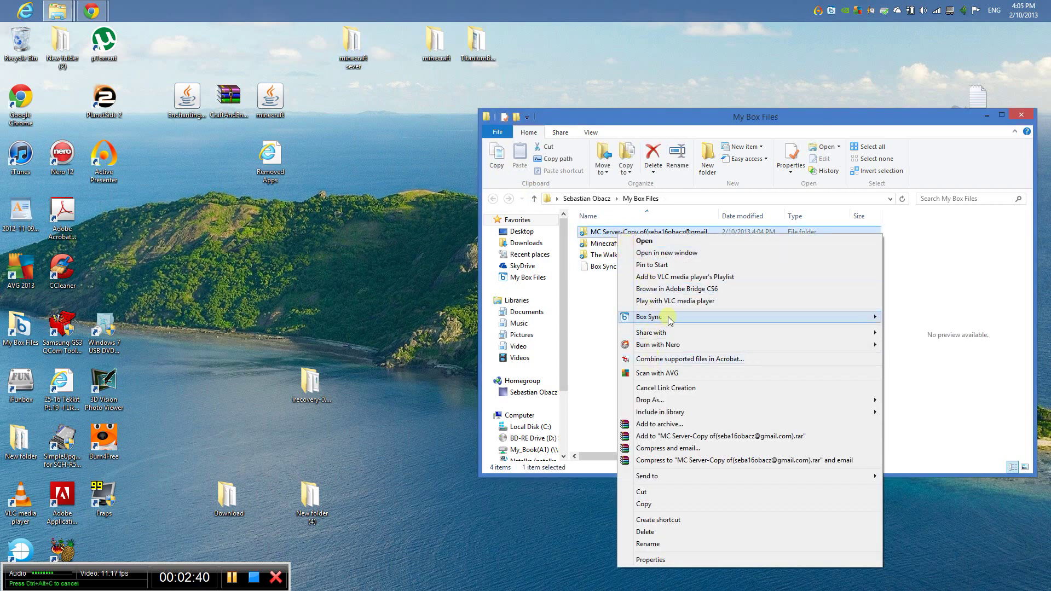
pyautogui.moveTo(679, 399)
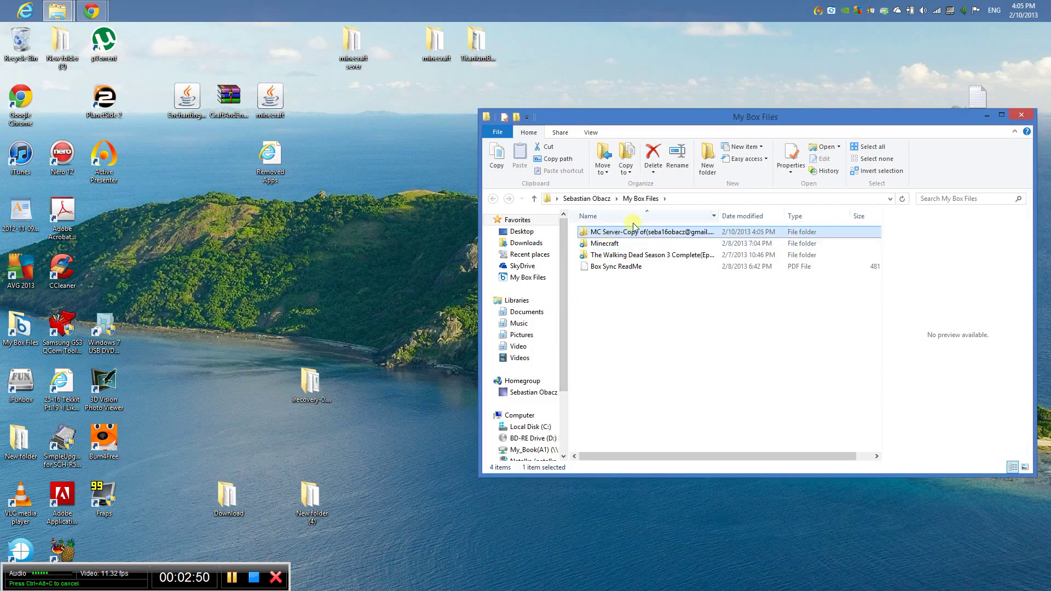
# Step: Open minecraft sever inside the MC Server copy folder and watch Box Sync reach 100% for 18 items
pyautogui.doubleClick(595, 233)
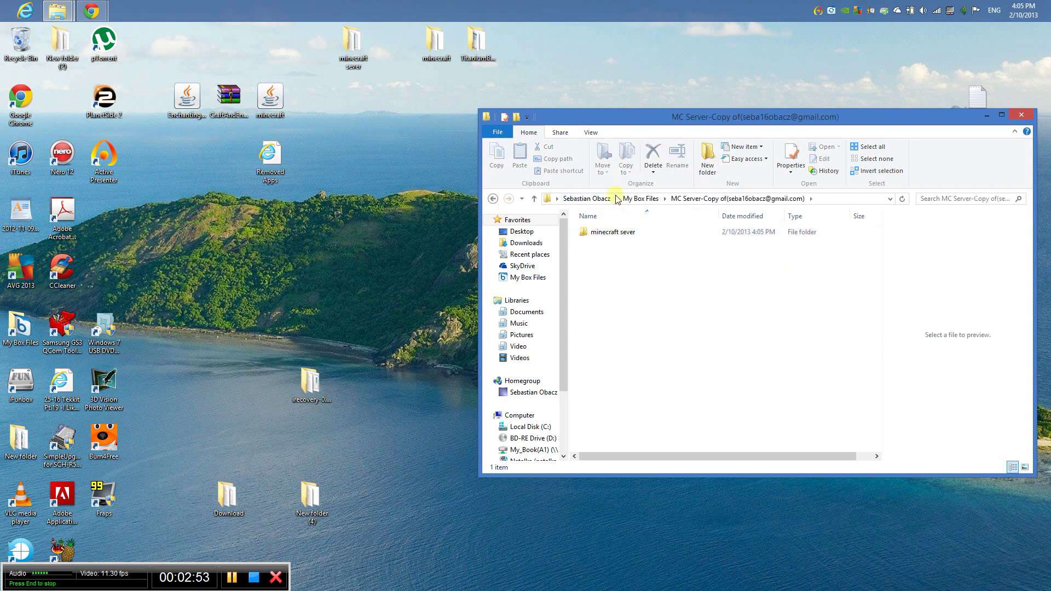
pyautogui.doubleClick(607, 232)
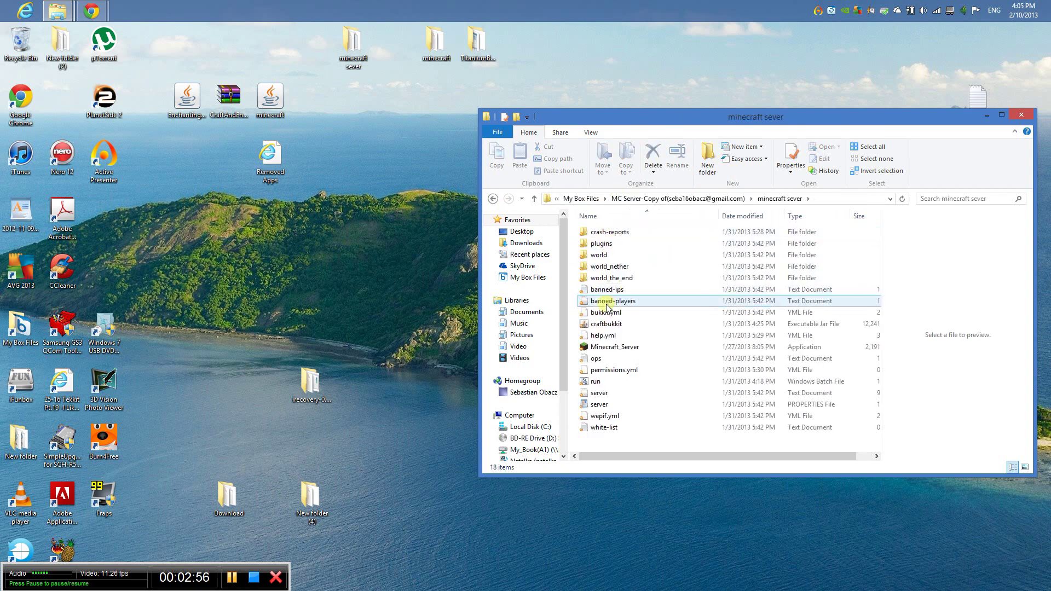
pyautogui.click(832, 10)
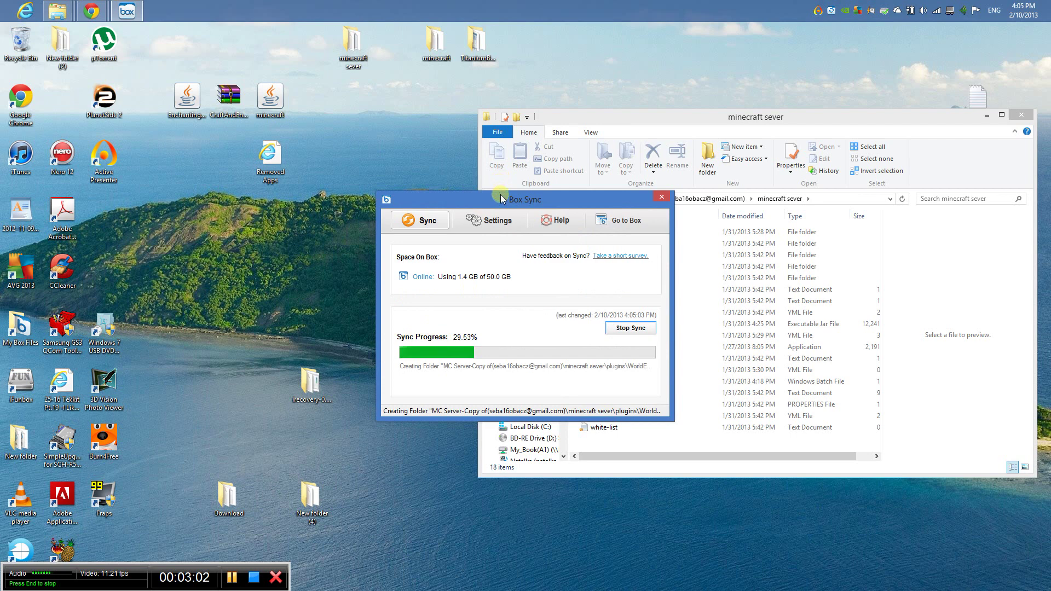
pyautogui.moveTo(502, 199); pyautogui.dragTo(204, 159)
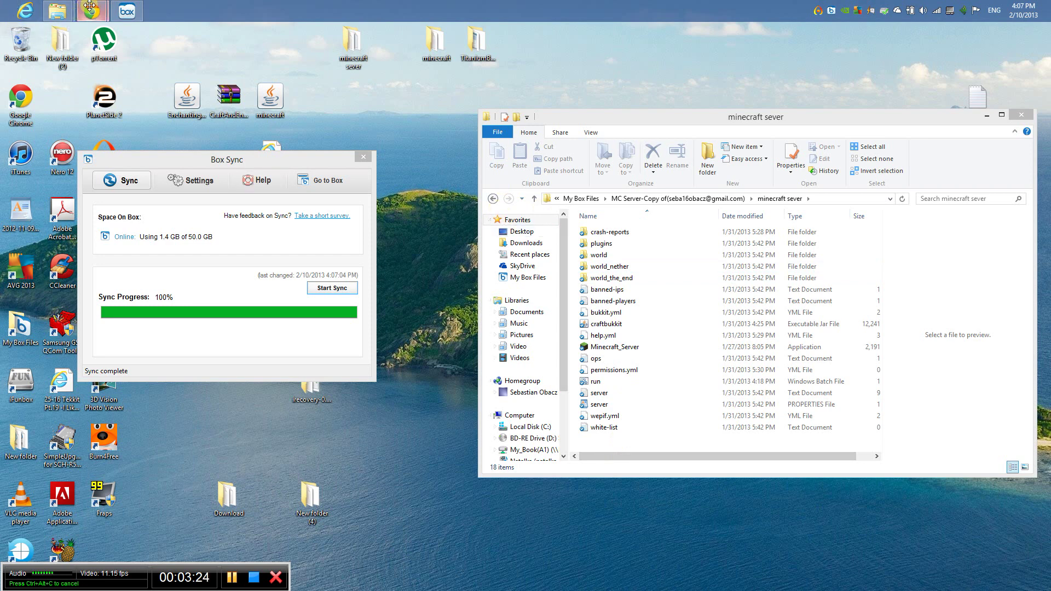
# Step: Load the box.com files page in a new Chrome tab
pyautogui.moveTo(92, 11)
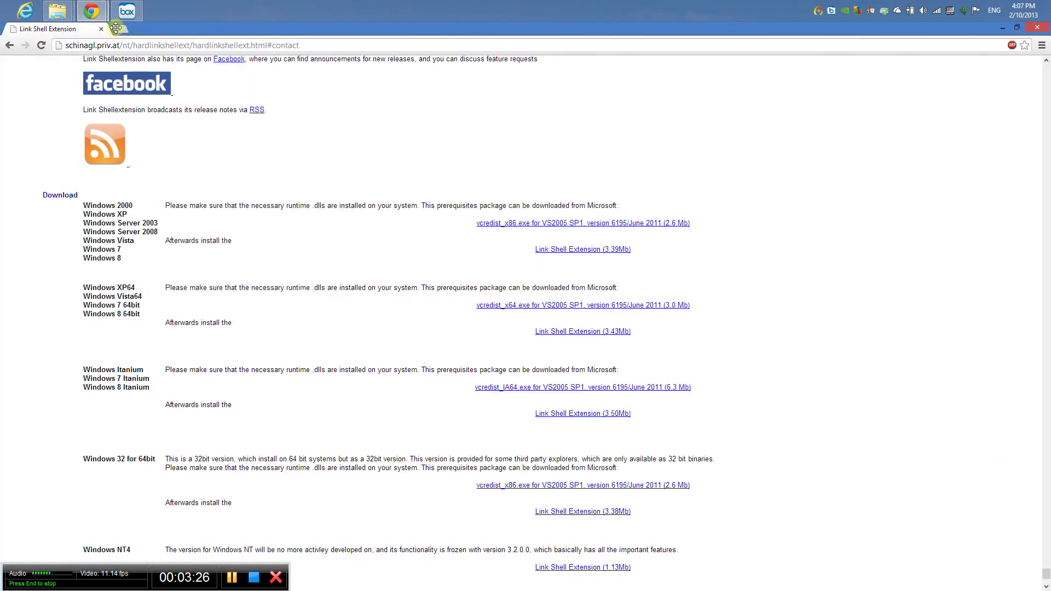
pyautogui.click(116, 29)
pyautogui.write('box')
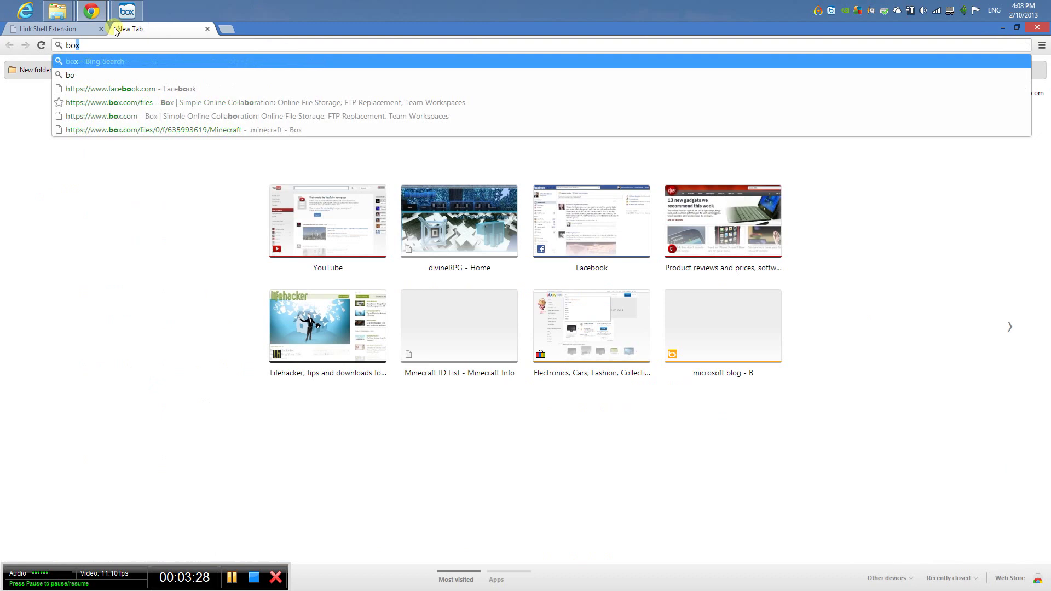
pyautogui.press('Down')
pyautogui.press('Down')
pyautogui.press('Down')
pyautogui.press('Return')
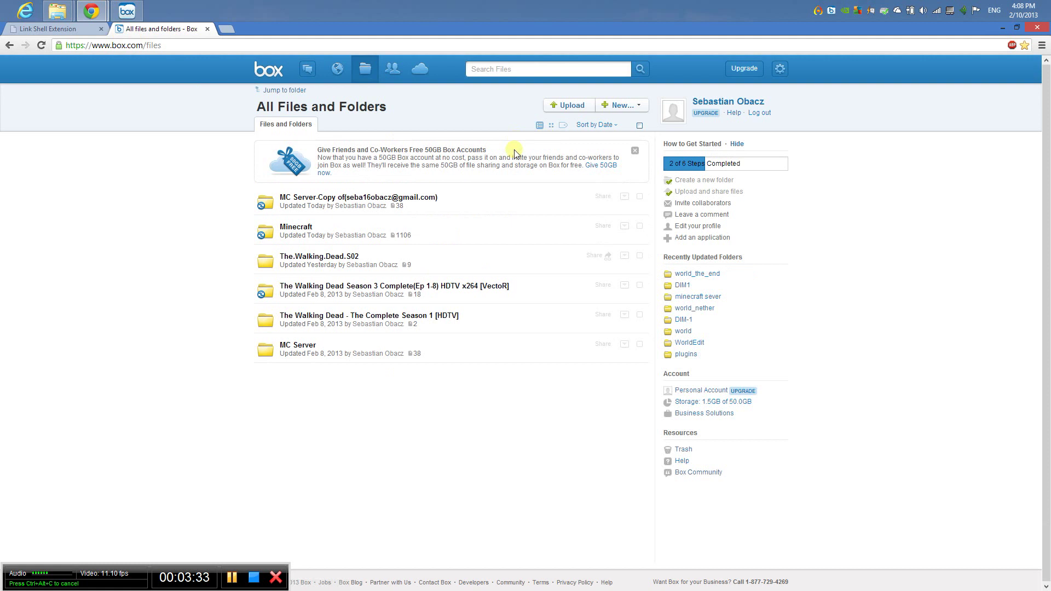
# Step: Browse into MC Server copy, then minecraft sever, and scroll through its uploaded files
pyautogui.click(327, 199)
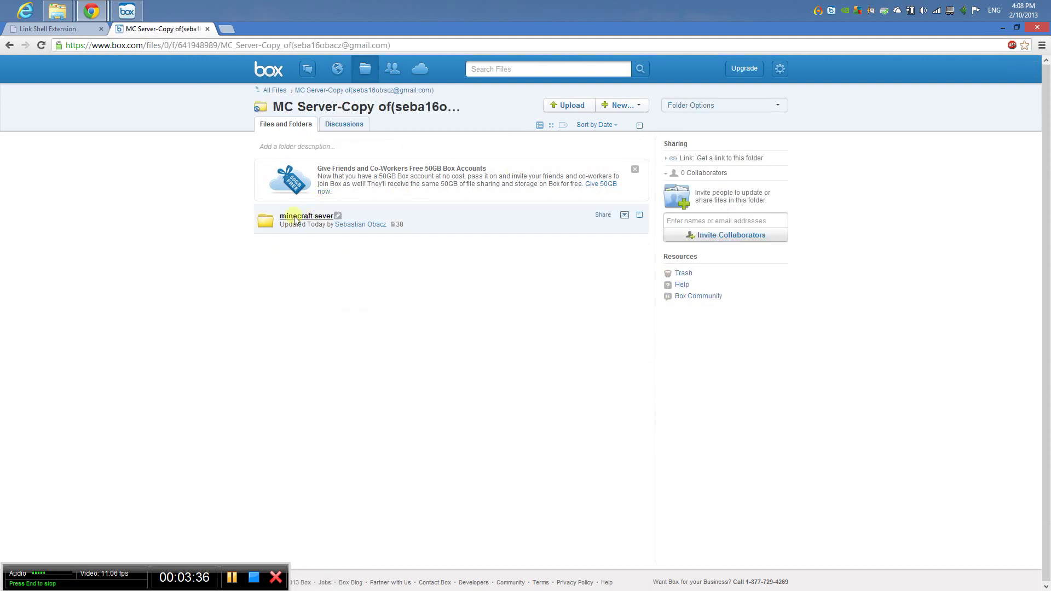
pyautogui.click(294, 217)
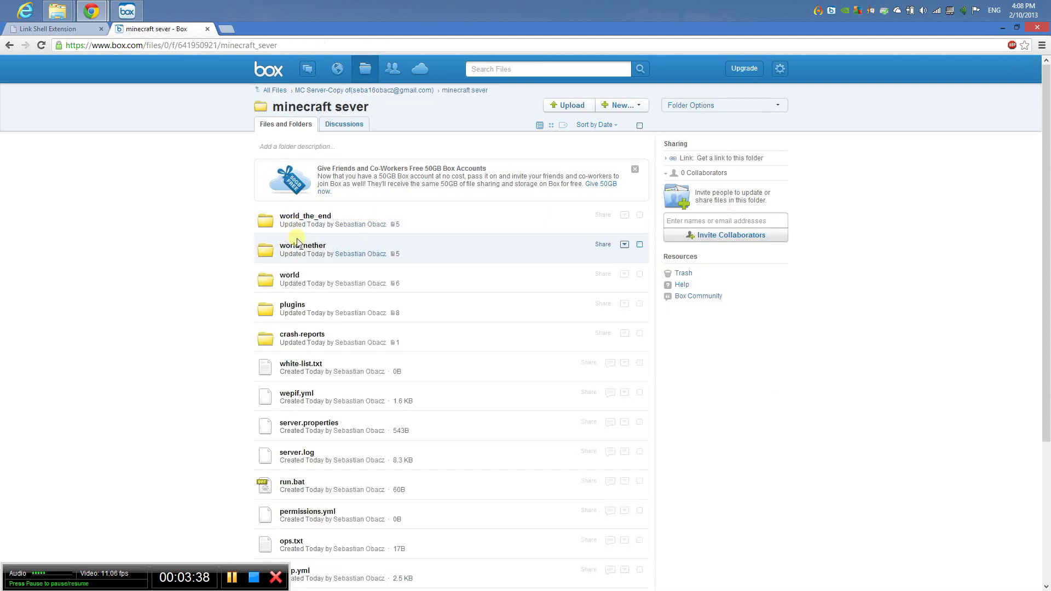
pyautogui.scroll(-4, 295, 236)
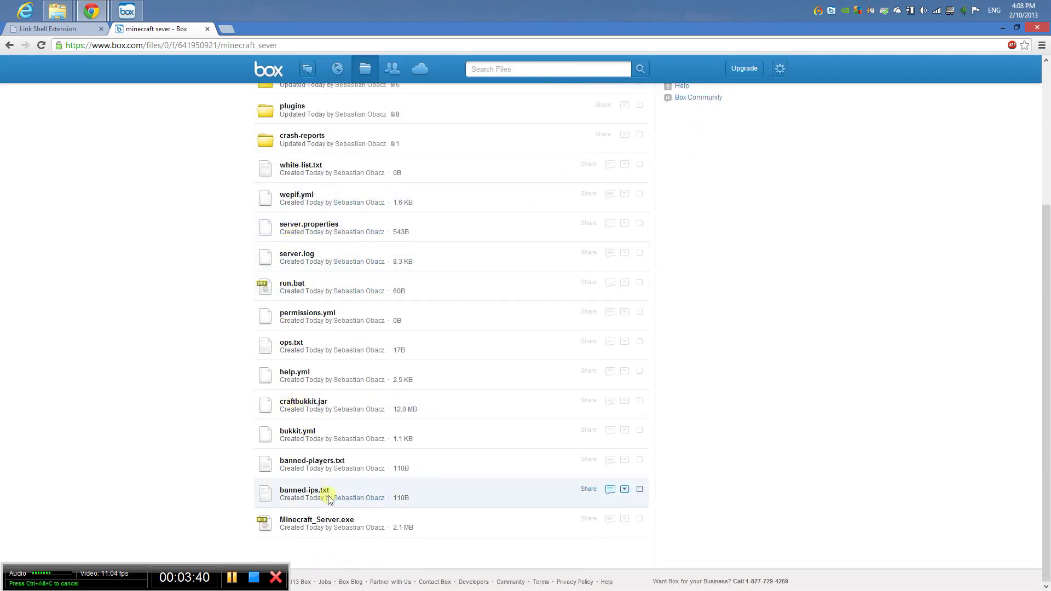
pyautogui.scroll(4, 299, 438)
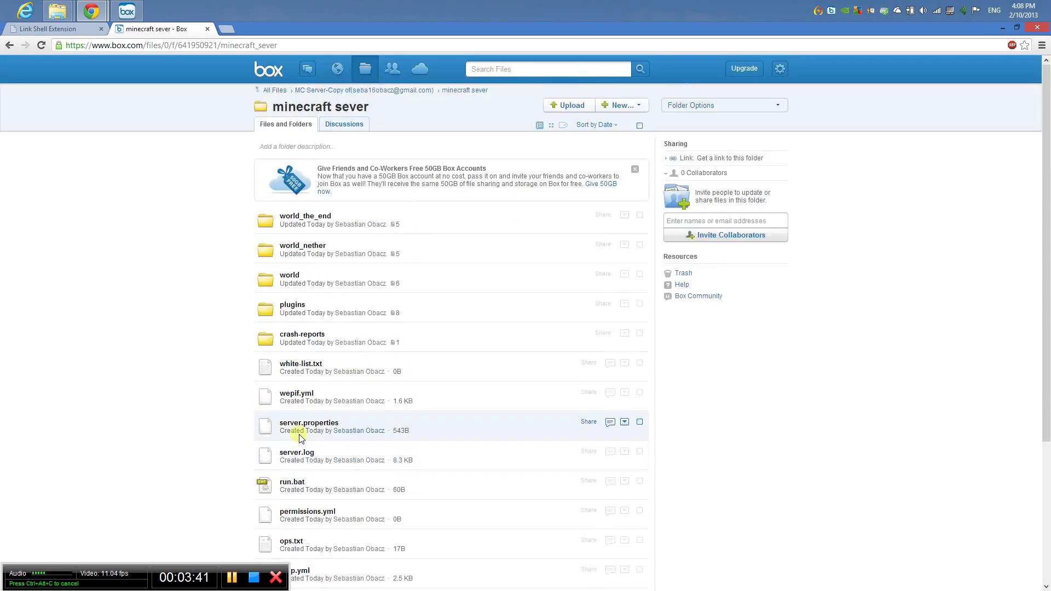
# Step: Minimize Chrome to show the desktop with Box Sync at 100%
pyautogui.click(1003, 31)
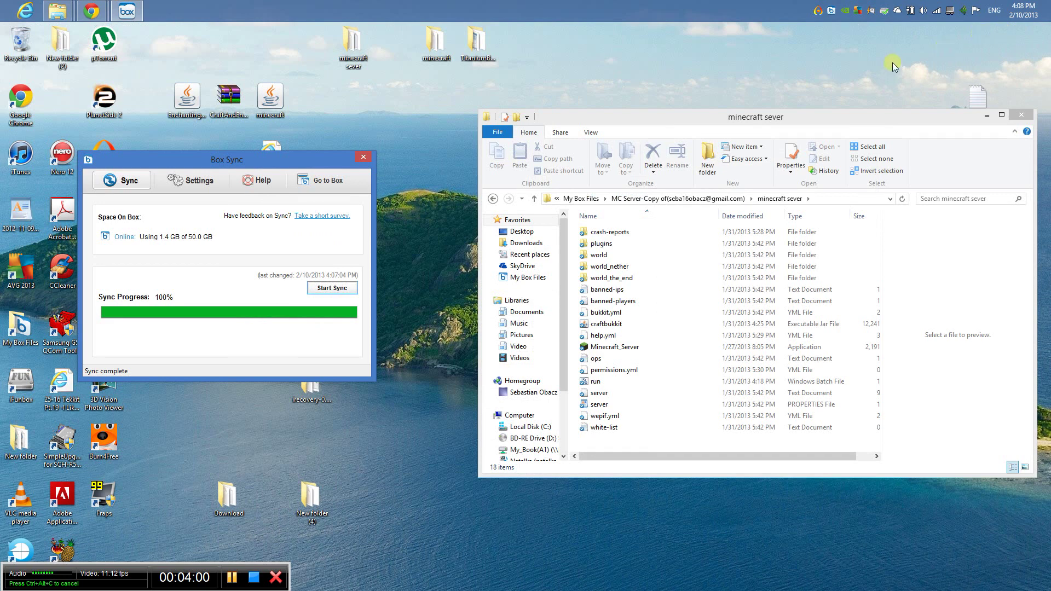